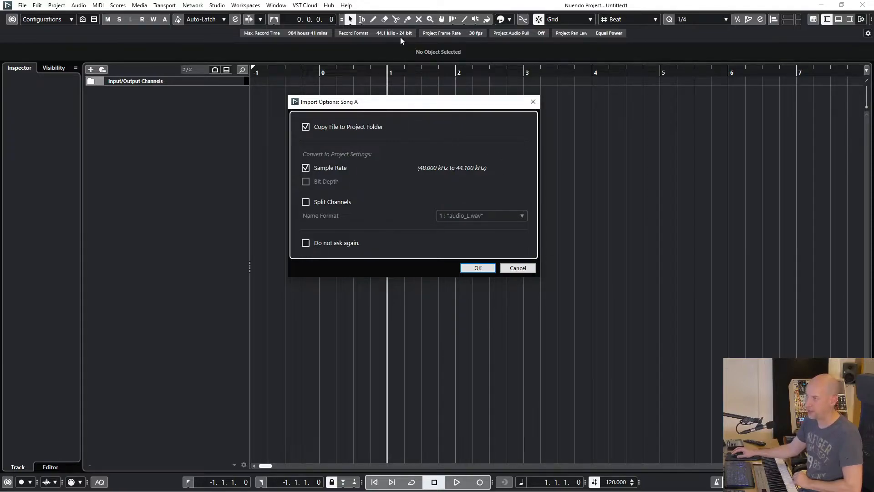
Import Song A with sample-rate conversion enabled, then import Song B without sample-rate conversion
click(478, 268)
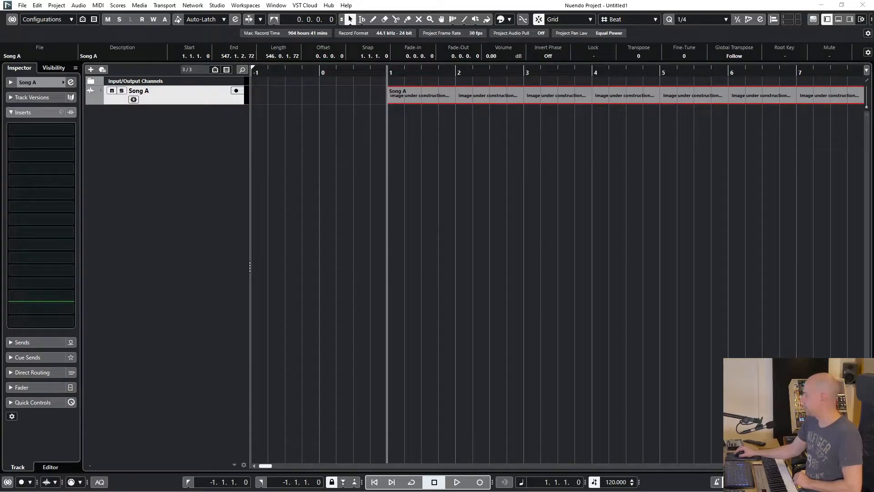
drag(829, 172, 392, 117)
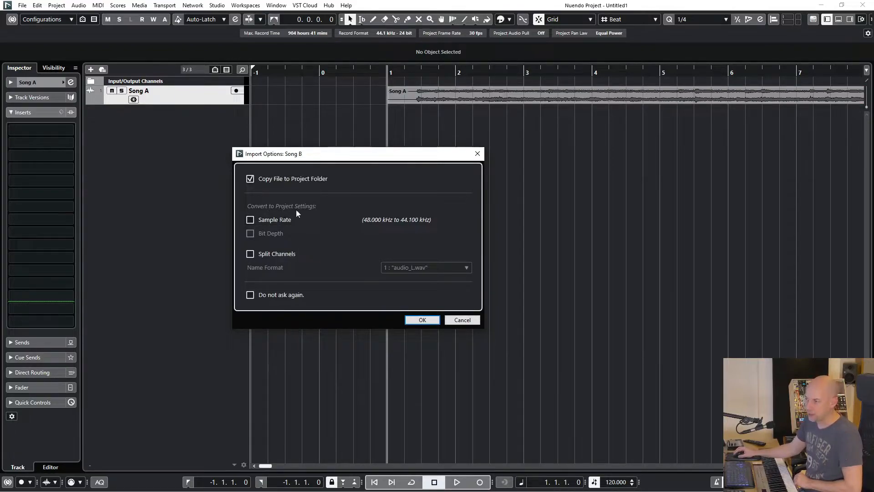
click(432, 321)
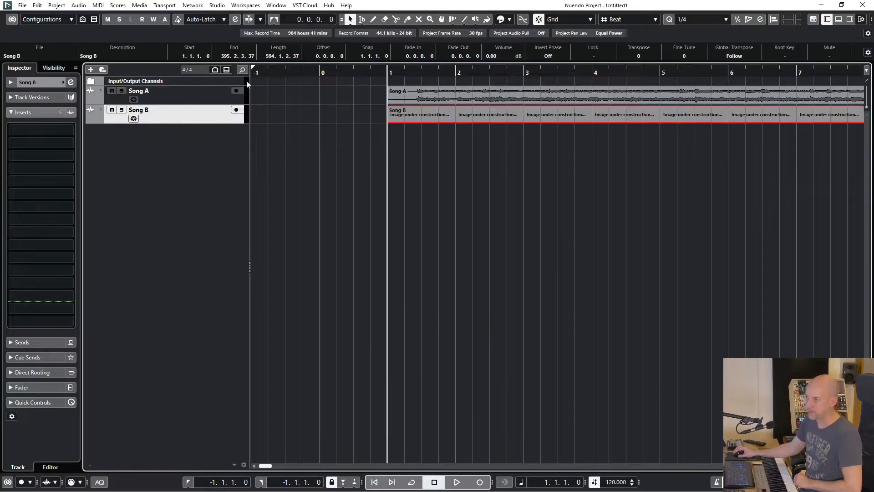
Rename the Song B track to 48 kHz
double_click(153, 110)
text(4)
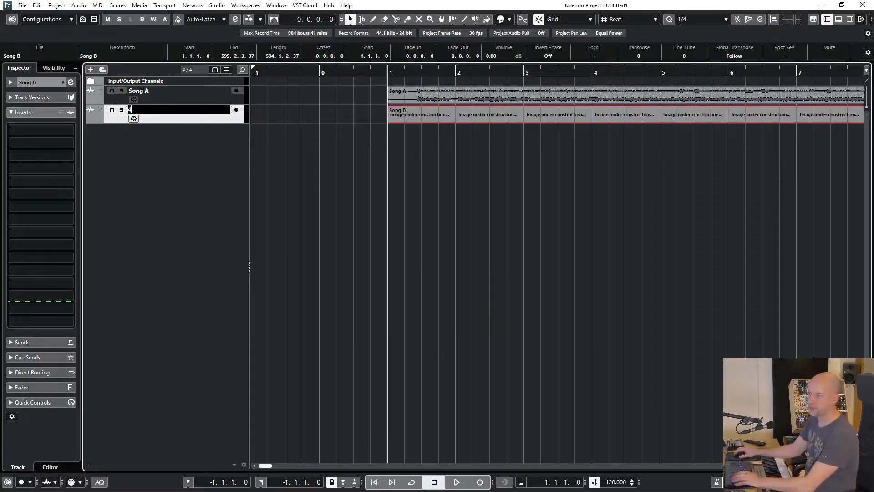
text(8 kHz)
key(Return)
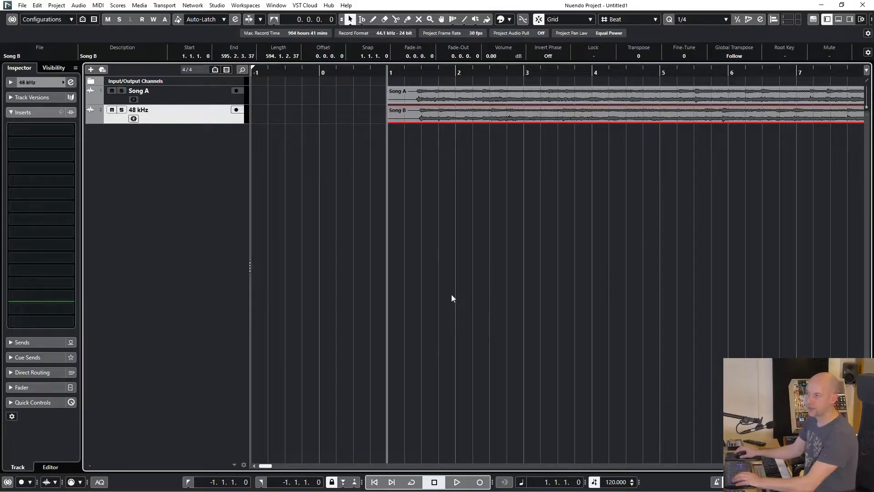
Rename the Song A track to 44,1 kHz
double_click(168, 94)
text(44,1 kHz)
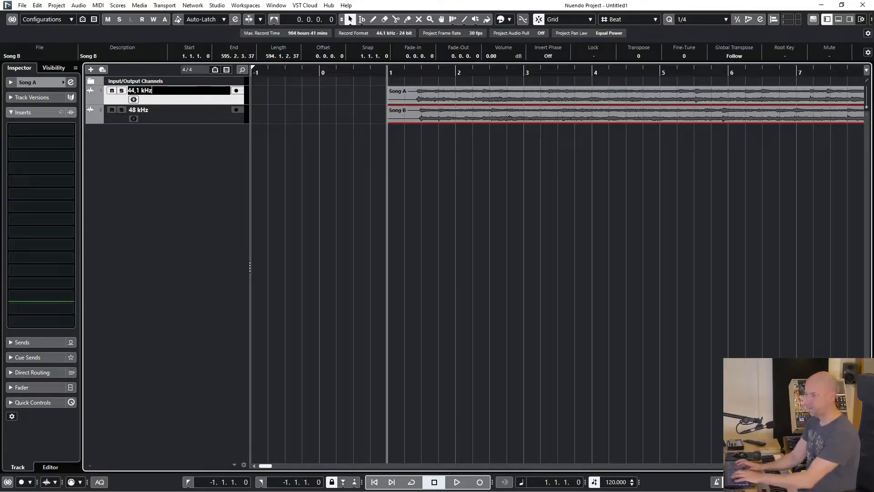
key(Return)
click(477, 188)
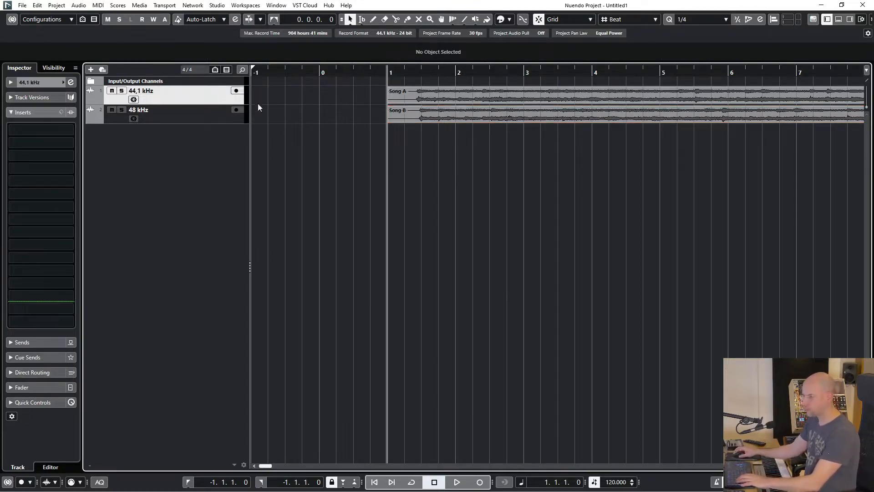
Colour the 44,1 kHz track red and the 48 kHz track green
click(498, 21)
click(507, 44)
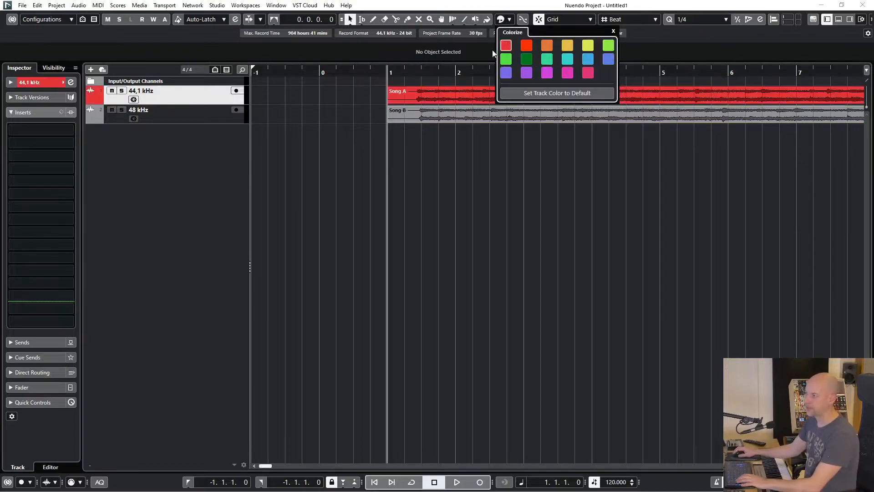
click(204, 114)
click(511, 20)
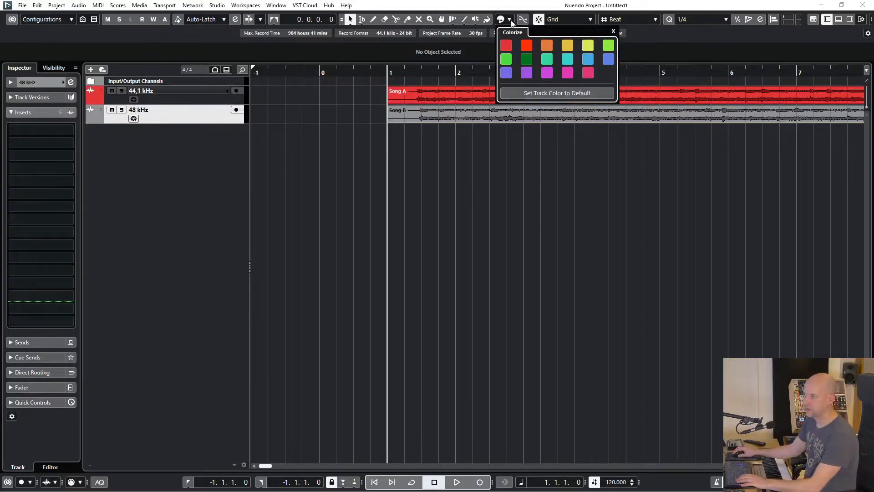
click(604, 44)
click(627, 214)
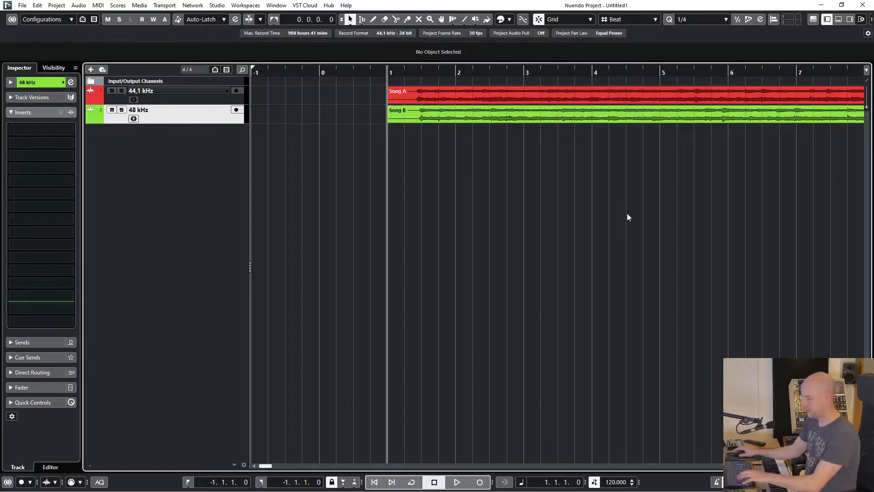
Enlarge the track heights, solo the 44,1 kHz track and briefly play it back
key(shift+h)
key(shift+h)
key(shift+h)
key(shift+h)
key(shift+h)
key(shift+h)
key(g)
key(g)
key(g)
key(g)
key(g)
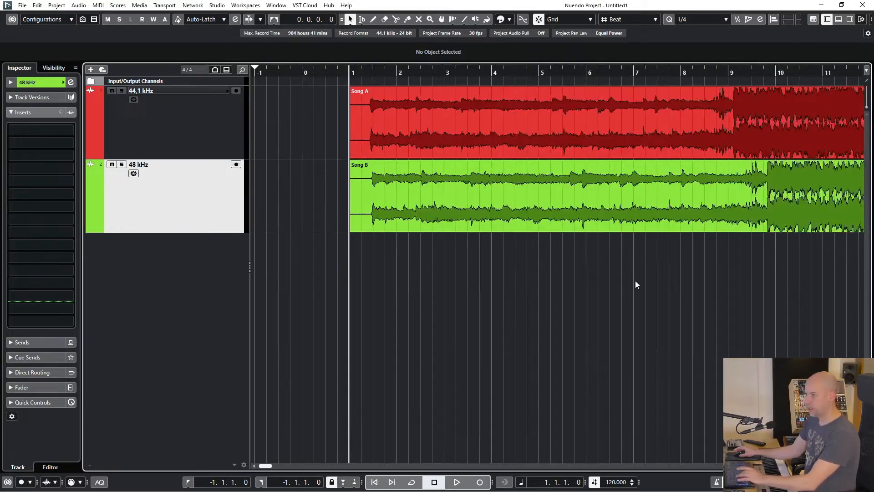
click(175, 118)
click(419, 128)
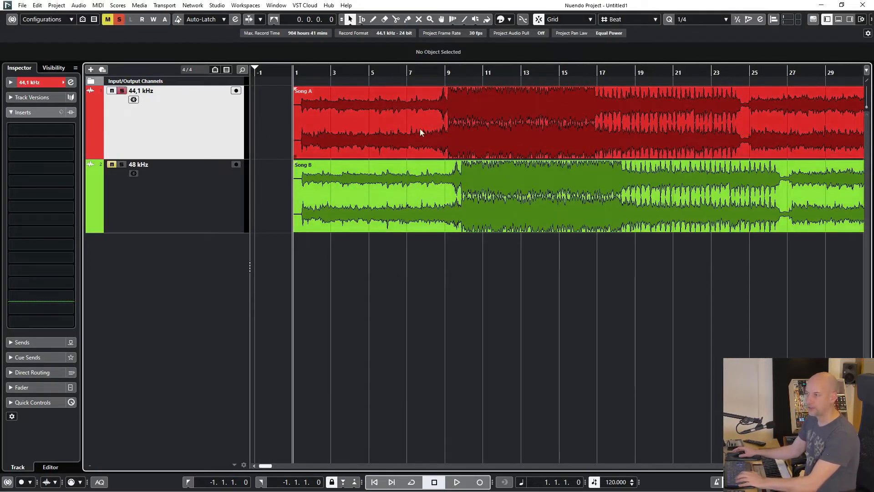
key(s)
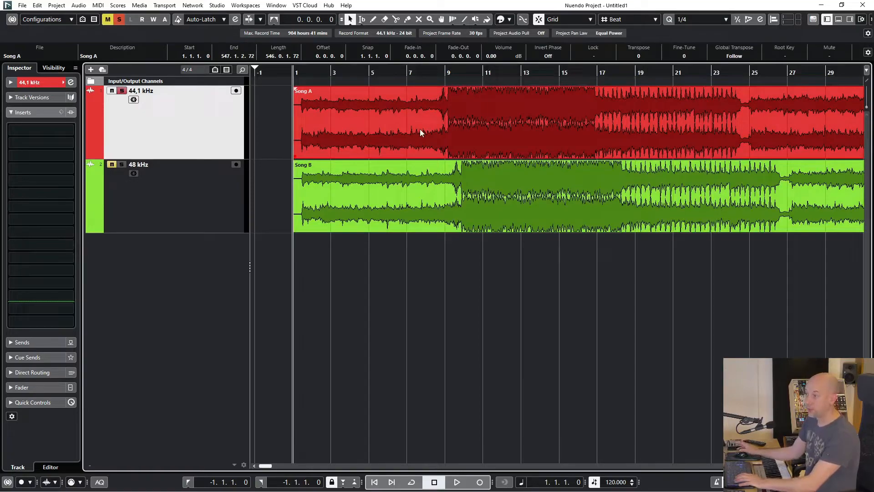
key(space)
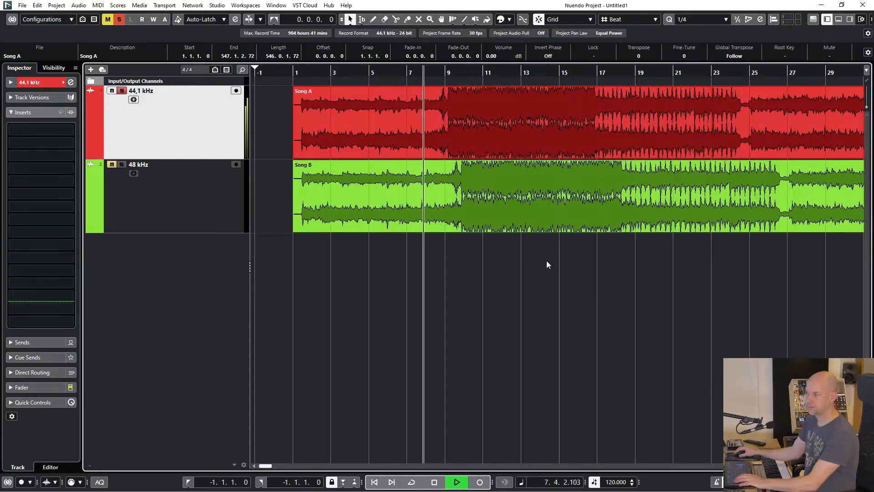
key(space)
Solo the 48 kHz track and play it from the project start, returning the cursor to the start
click(122, 164)
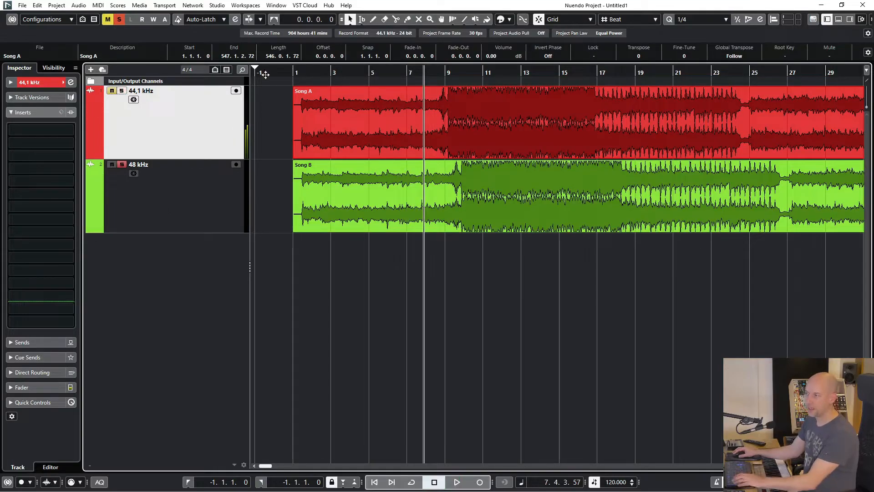
click(297, 72)
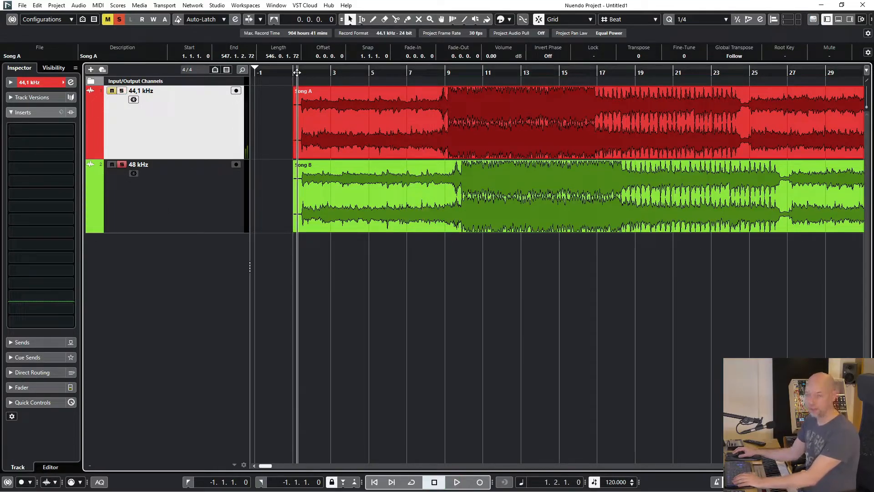
key(space)
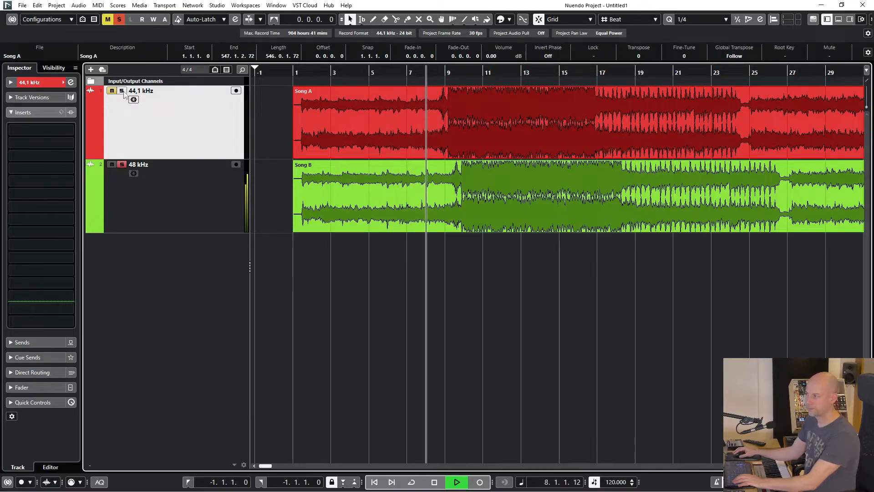
key(space)
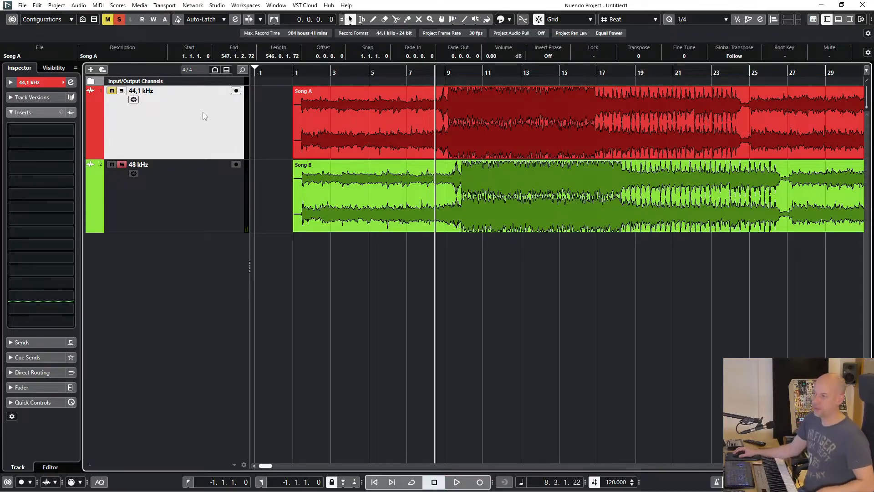
click(288, 71)
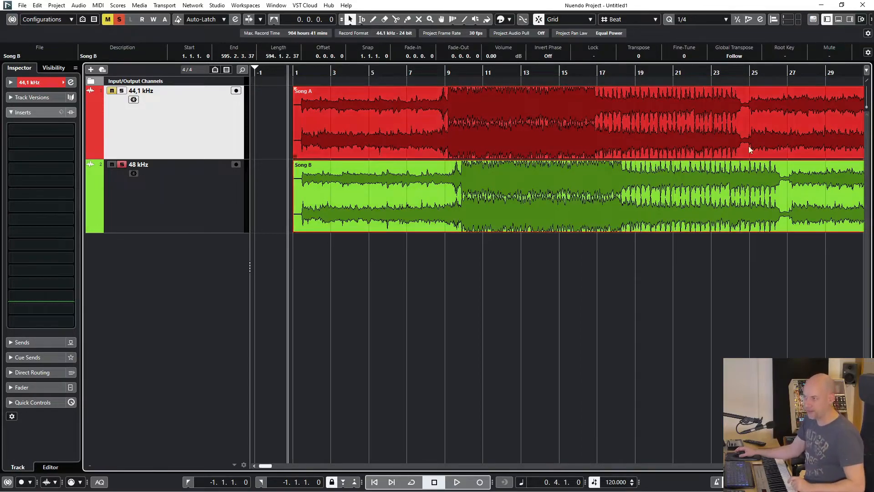
Zoom out and back in to compare the overall lengths of the two song events
click(512, 204)
key(g)
key(g)
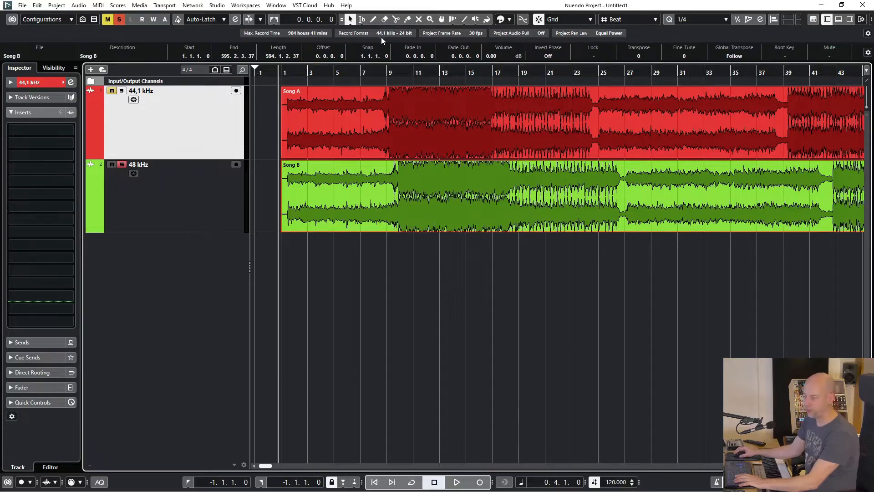
key(g)
key(g)
key(g)
key(g)
key(g)
key(g)
key(g)
key(g)
key(g)
key(g)
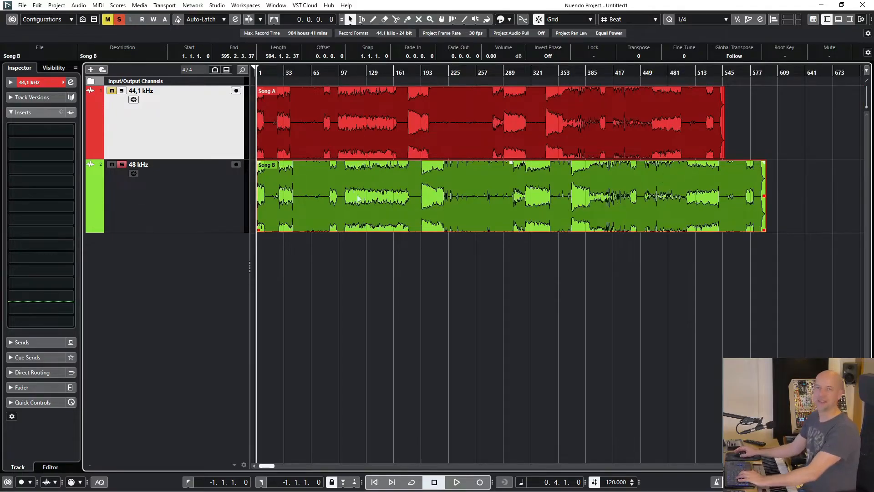
key(h)
key(h)
key(h)
key(h)
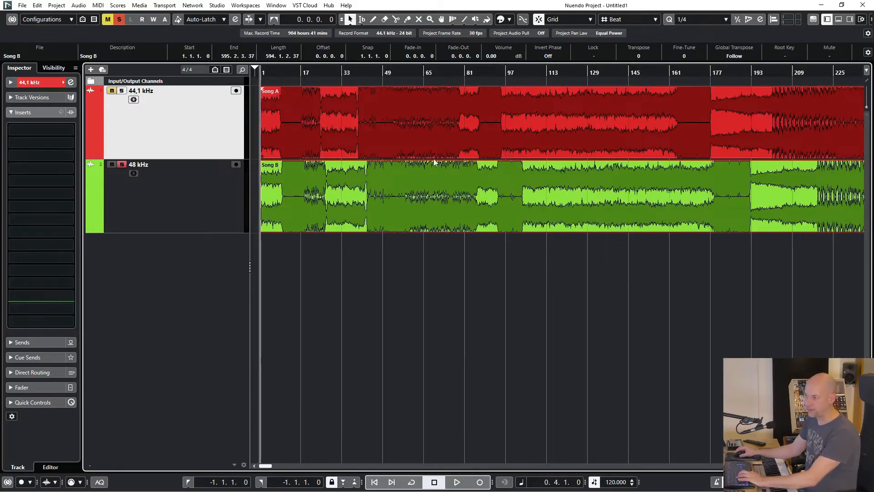
key(h)
key(h)
key(h)
key(h)
key(h)
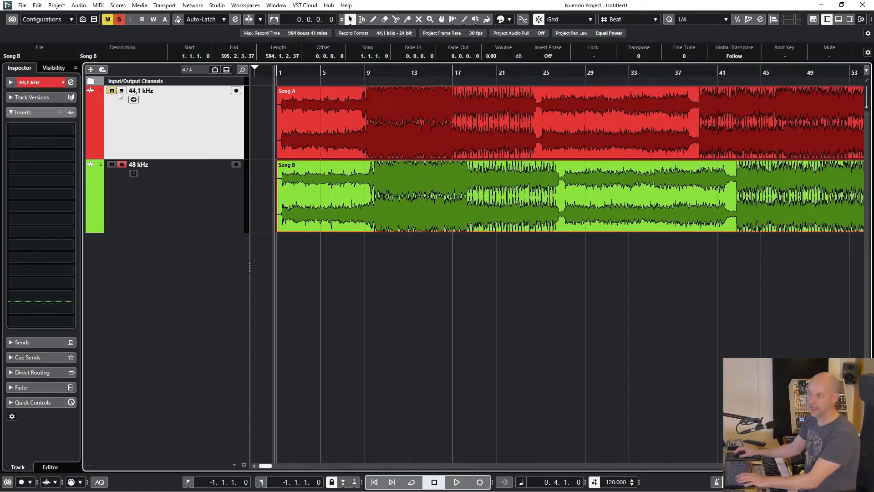
Play back while switching the solo between the 44,1 kHz and 48 kHz tracks to compare them
key(space)
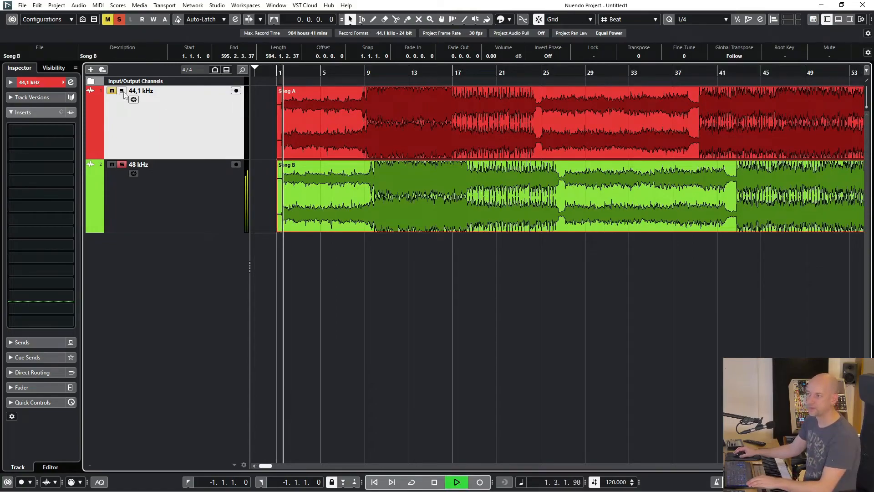
click(123, 91)
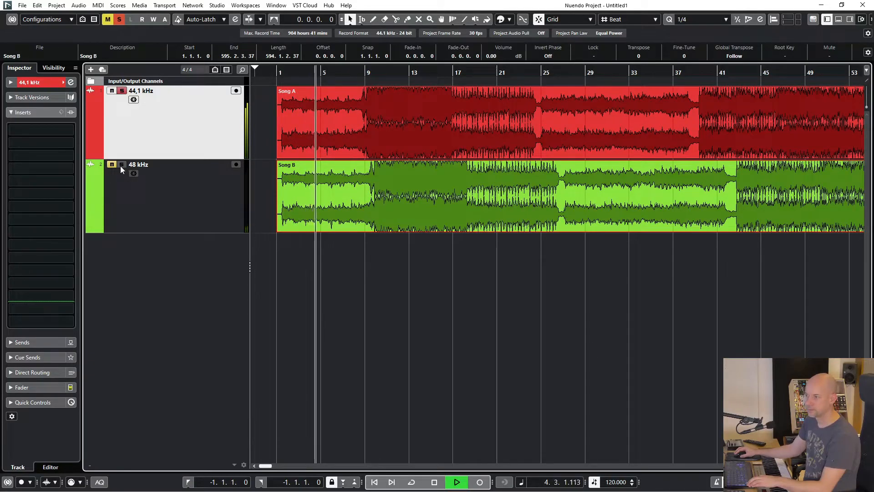
click(122, 165)
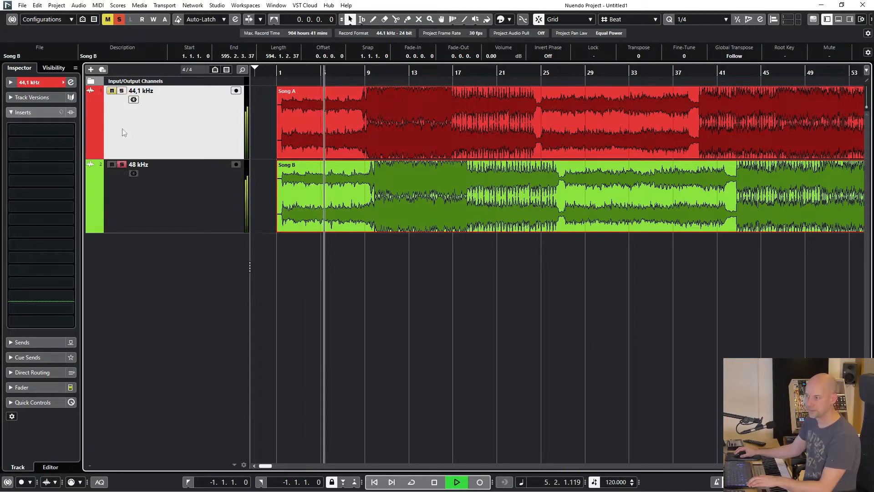
click(122, 92)
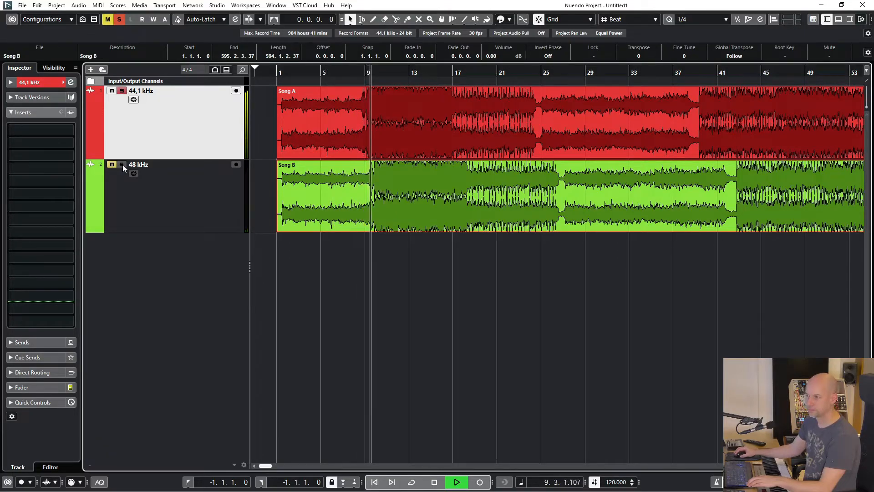
click(122, 165)
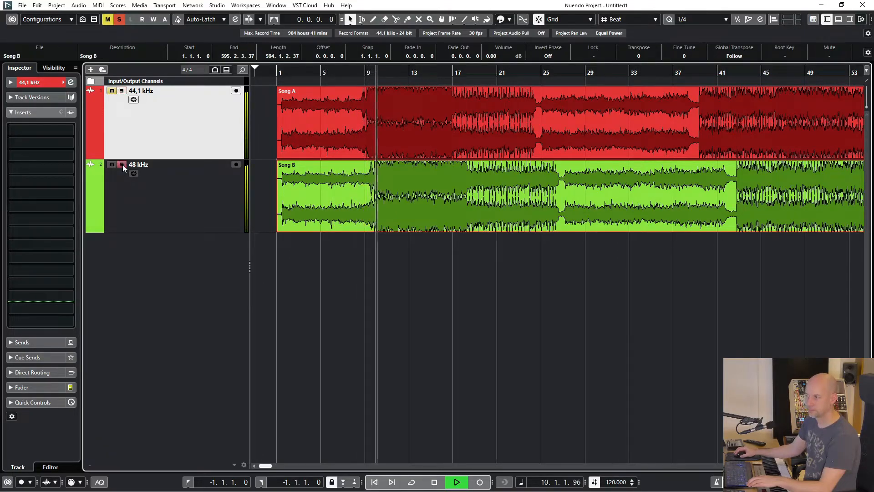
click(122, 91)
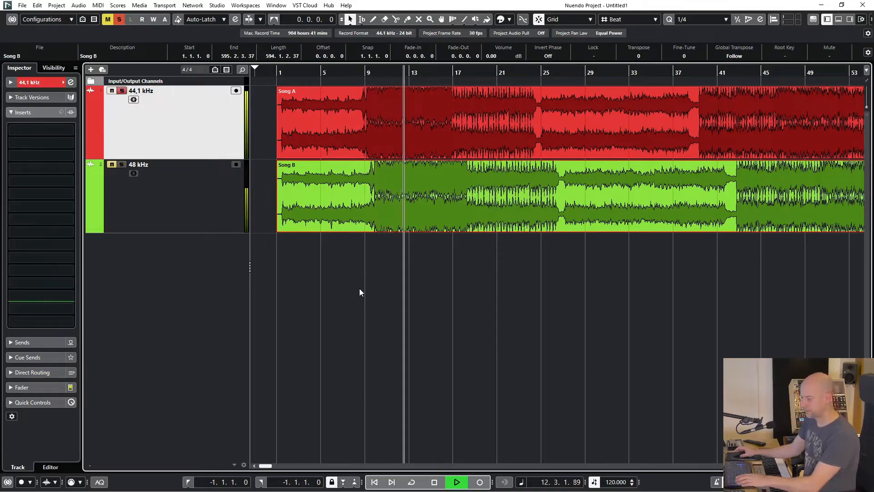
key(space)
Select the 48 kHz track, open the Pool window and move it higher on screen
key(g)
key(g)
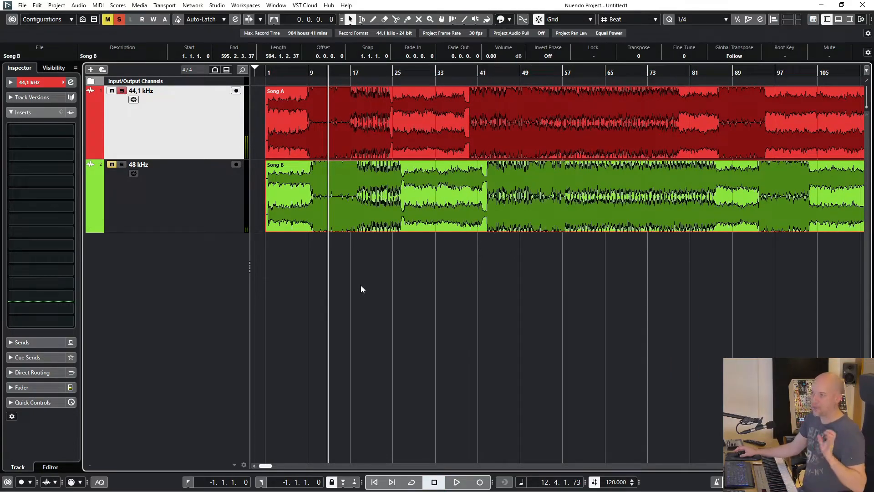
drag(461, 293, 510, 130)
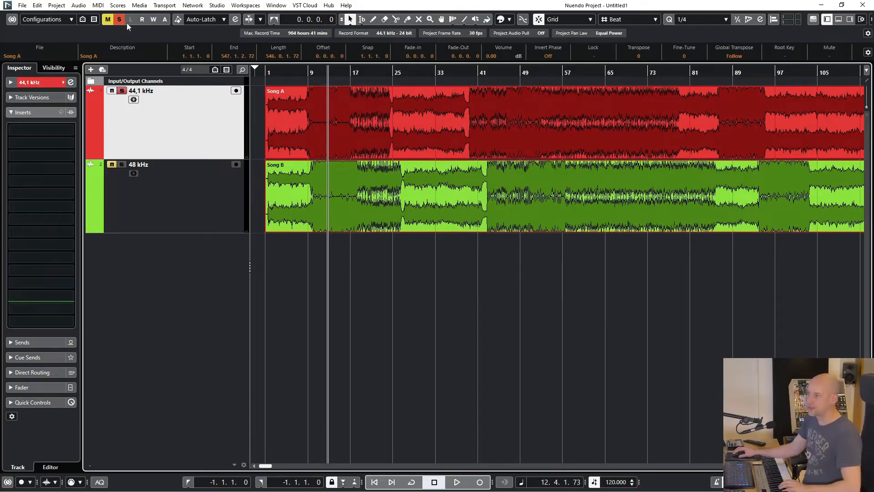
click(177, 184)
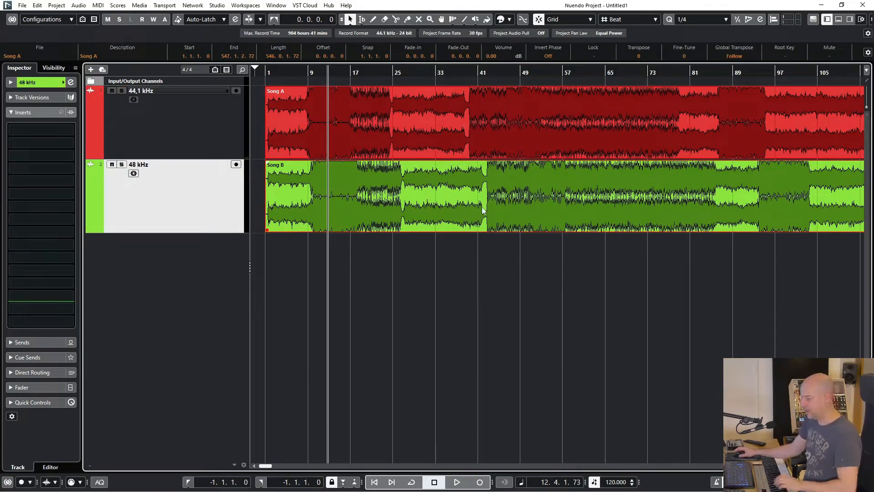
key(g)
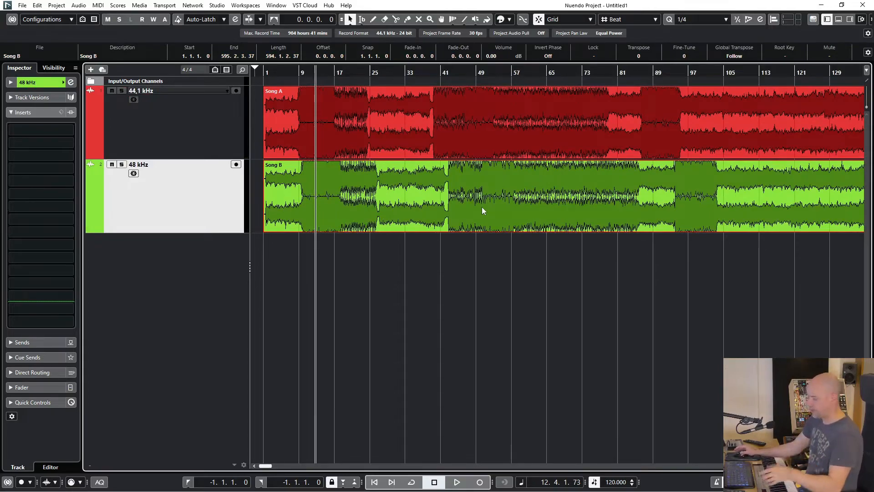
key(ctrl+p)
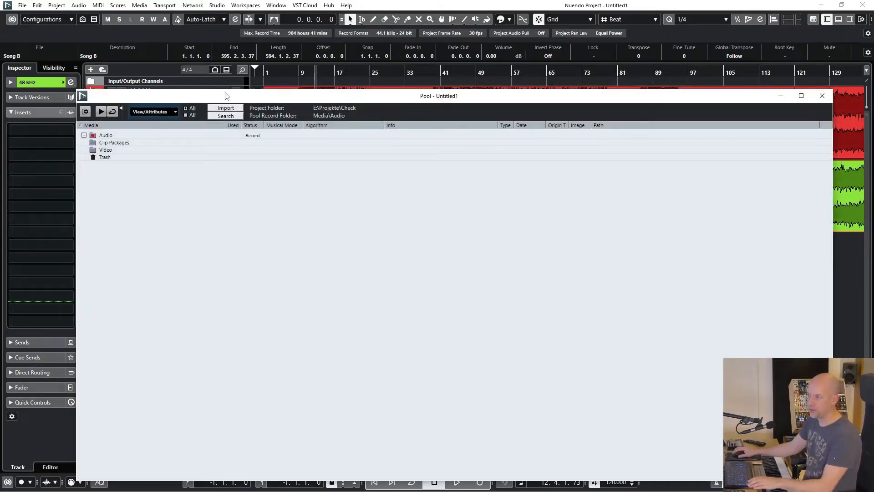
drag(121, 97, 121, 41)
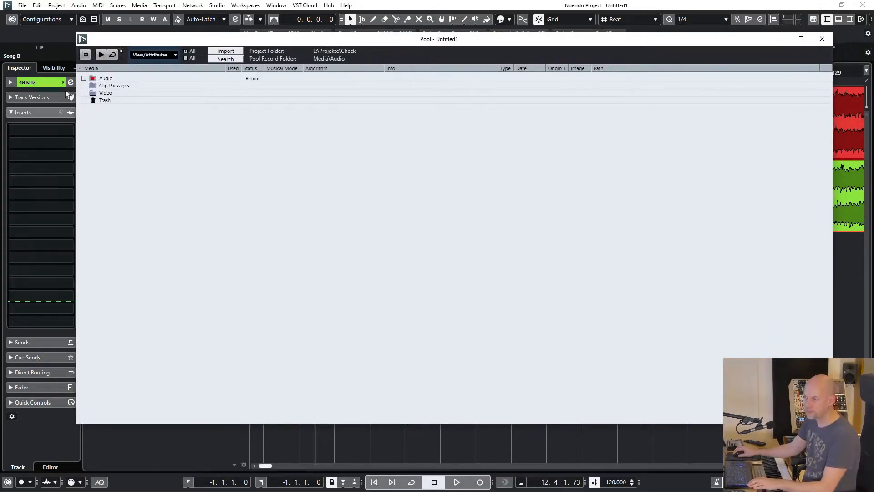
Expand the Audio folder in the Pool and inspect the information of the Song A and Song B files
click(83, 79)
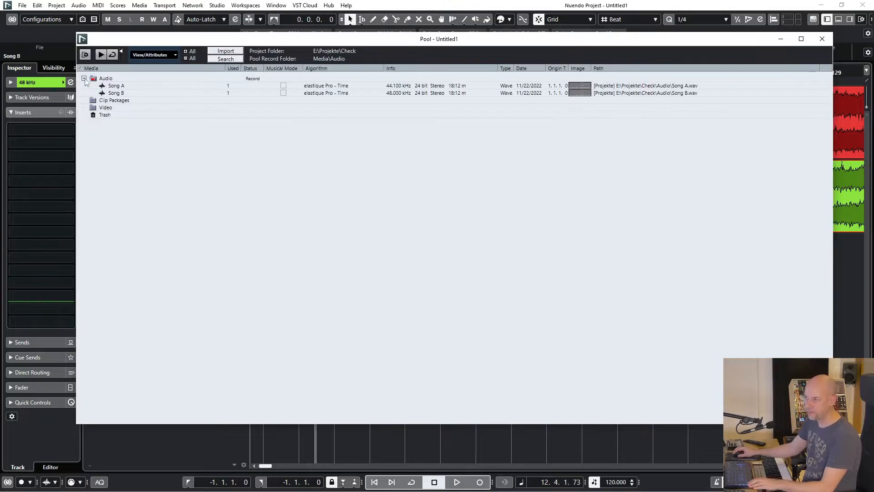
click(396, 86)
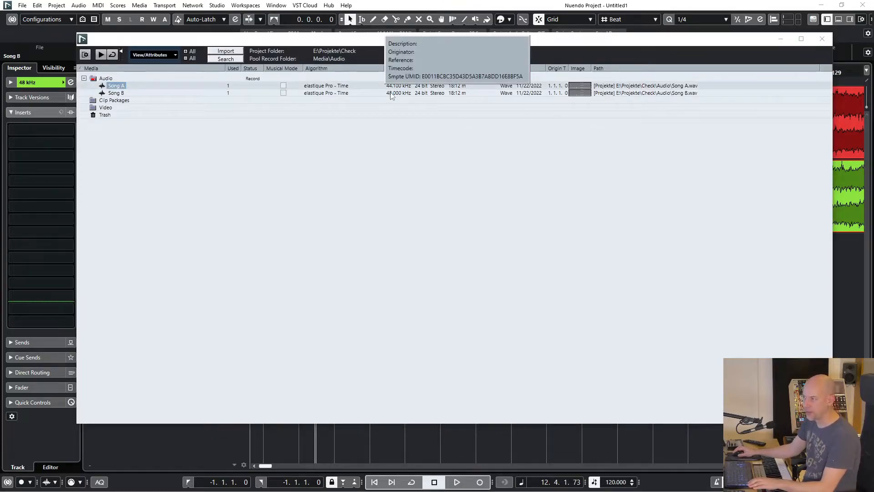
click(390, 94)
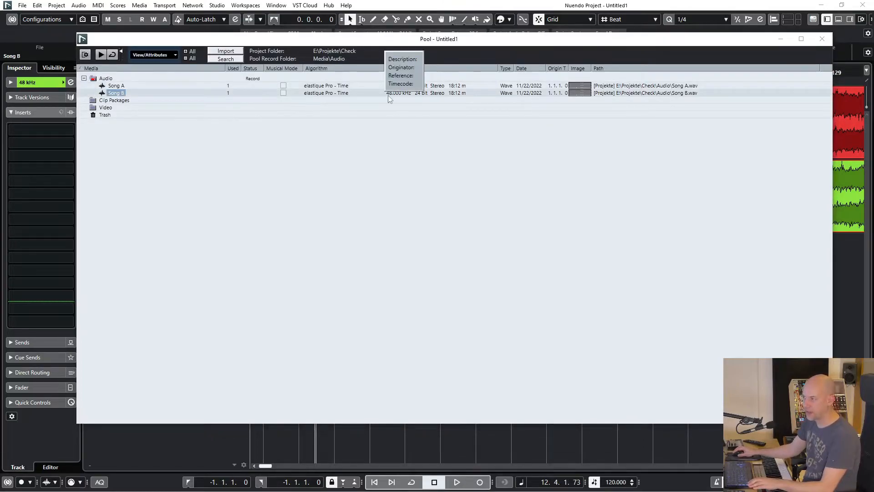
Convert the Song B file to 44.100 kHz, keeping bit depth, channels and file format, as New + Replace in Pool
right_click(120, 95)
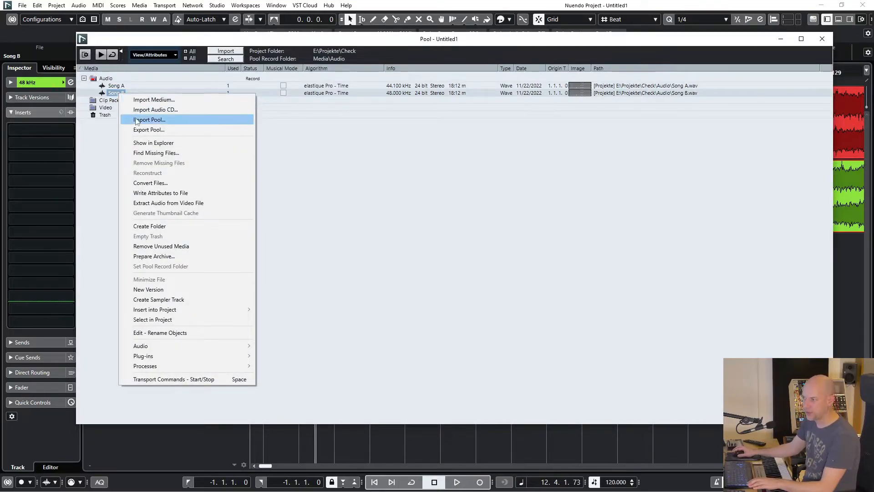
click(153, 182)
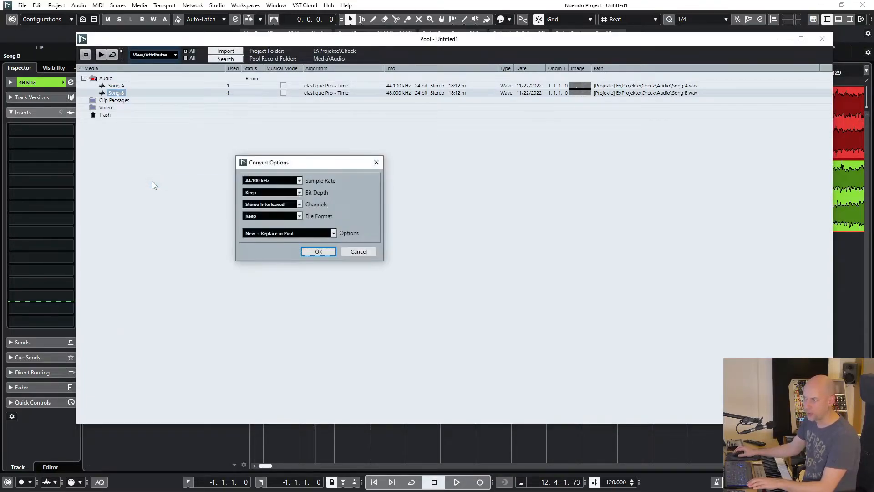
drag(306, 165, 280, 140)
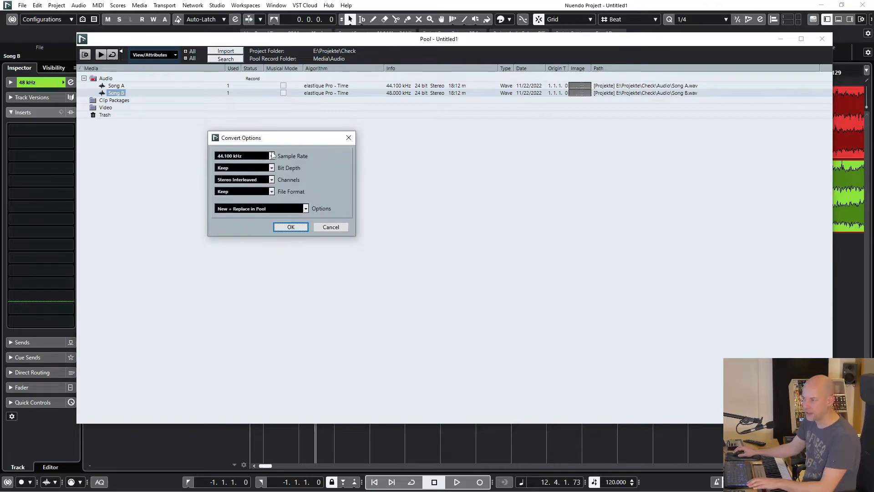
click(272, 155)
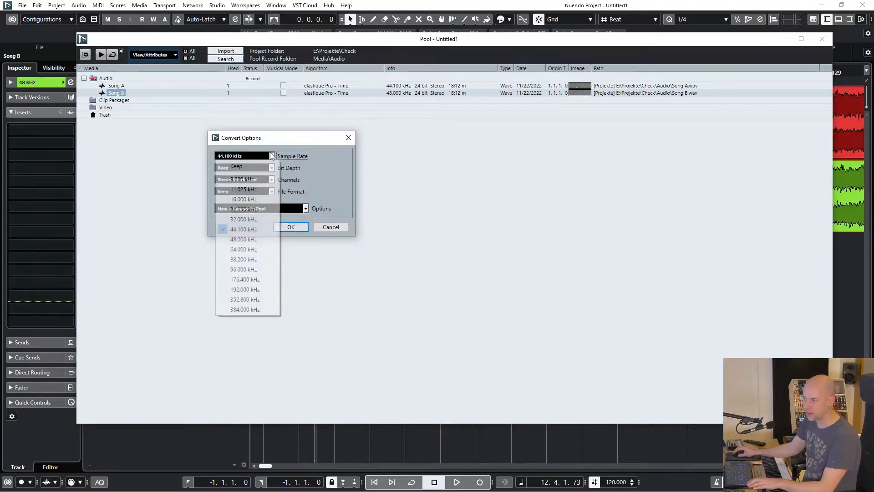
click(268, 229)
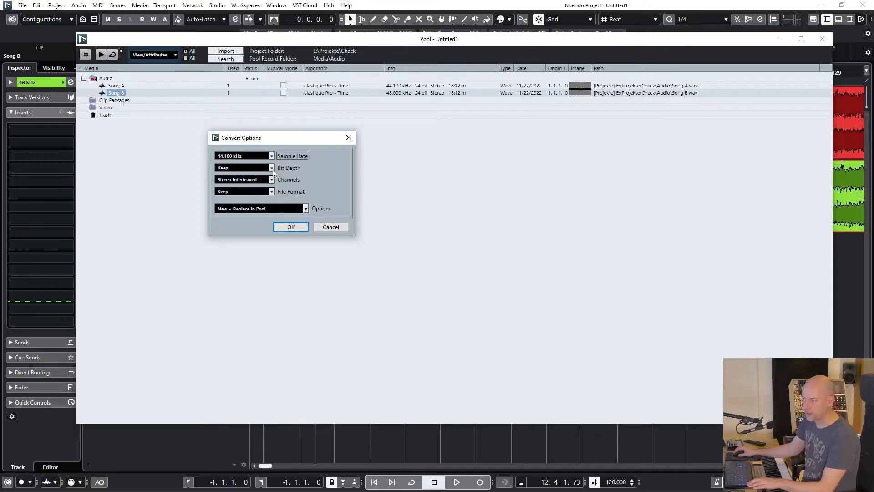
click(271, 179)
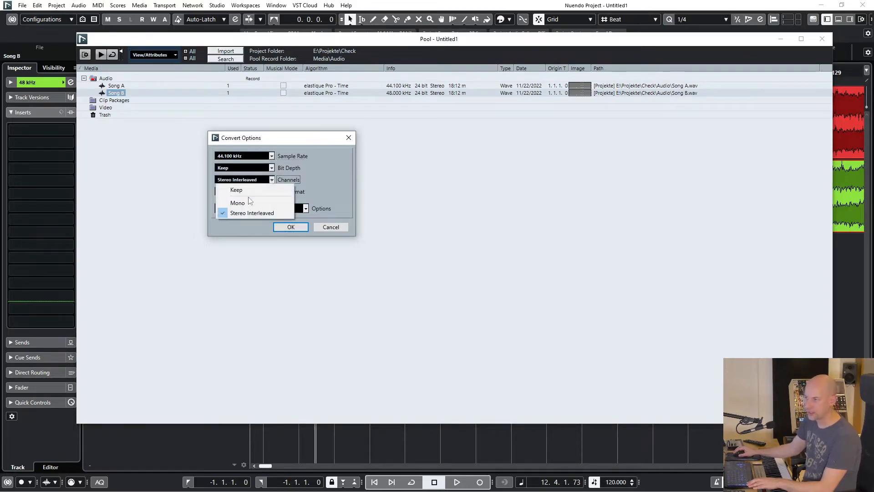
click(266, 188)
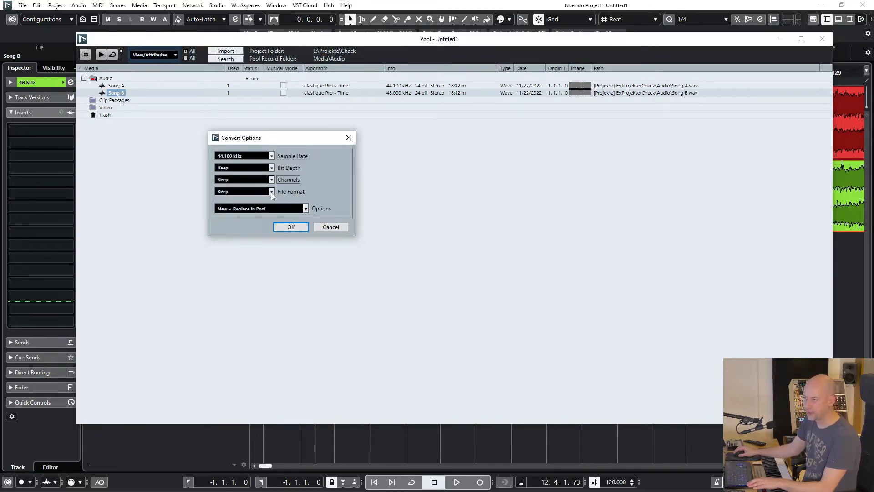
click(306, 208)
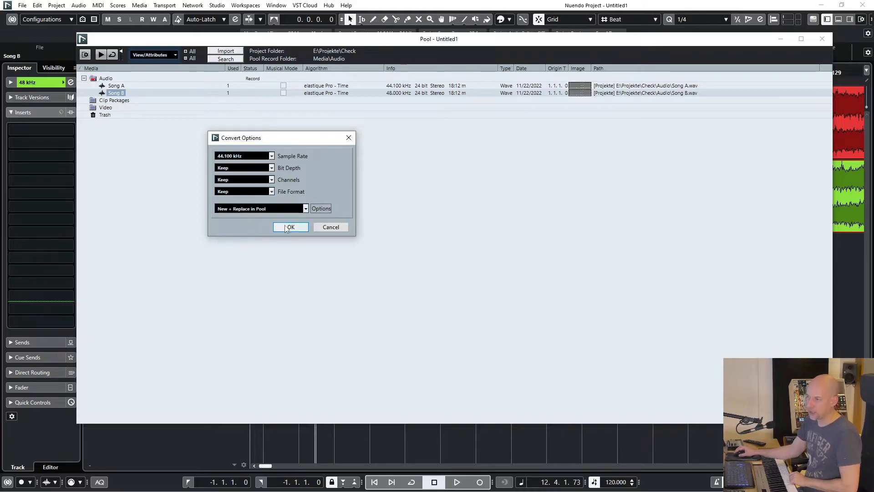
click(290, 227)
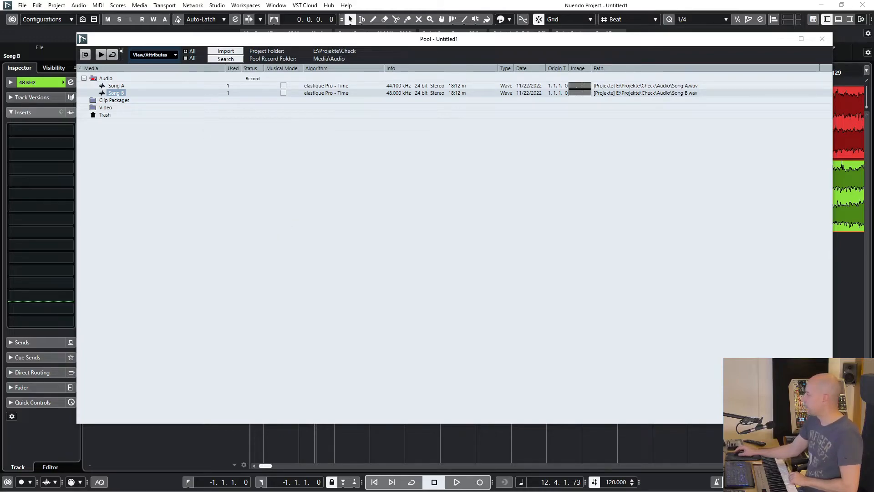
drag(227, 233, 463, 205)
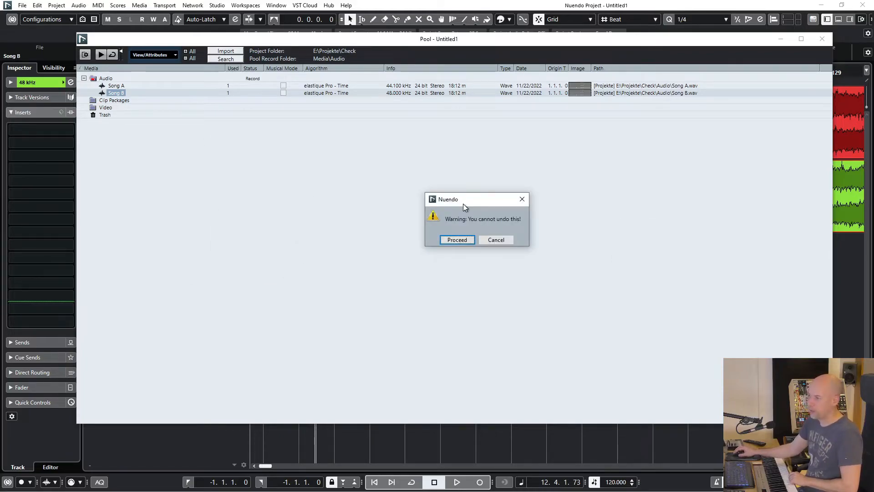
click(458, 243)
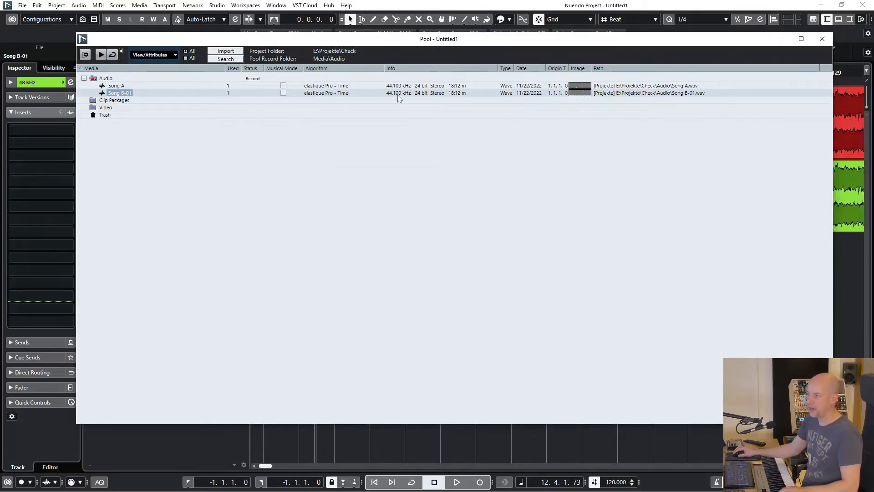
Minimize the Pool, zoom in on the tracks, and solo the 44,1 kHz track
click(781, 40)
click(448, 292)
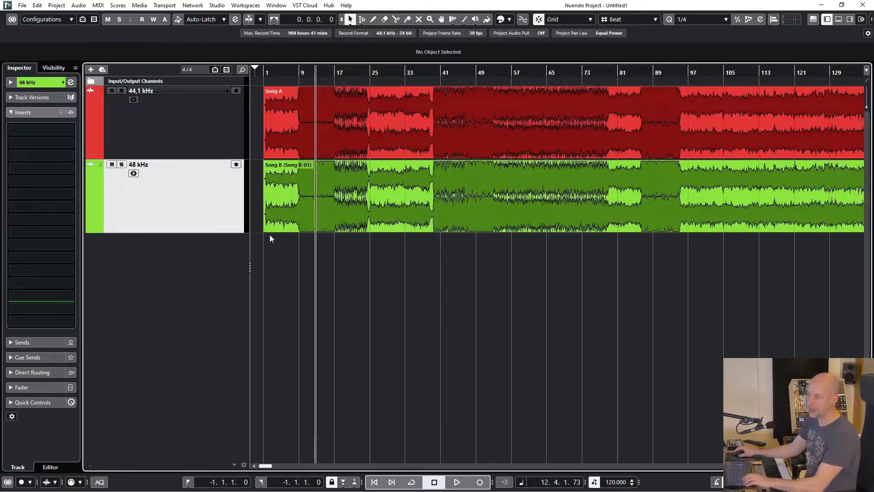
key(h)
key(h)
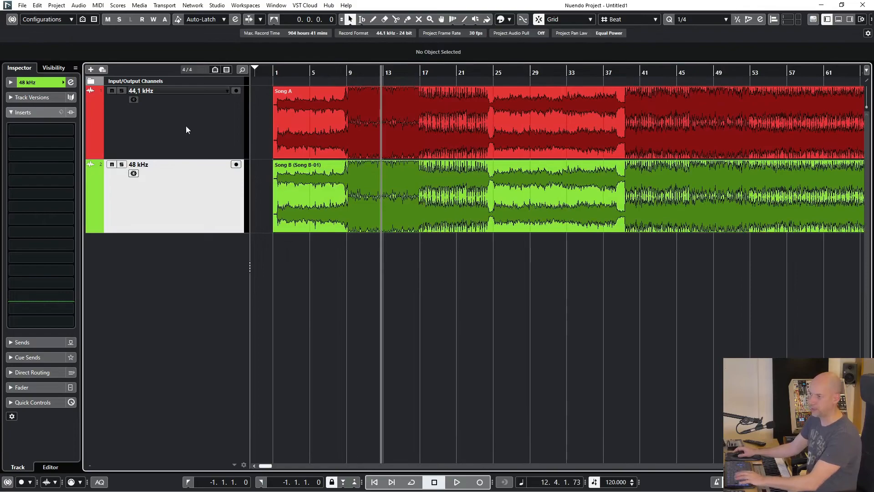
click(186, 125)
key(s)
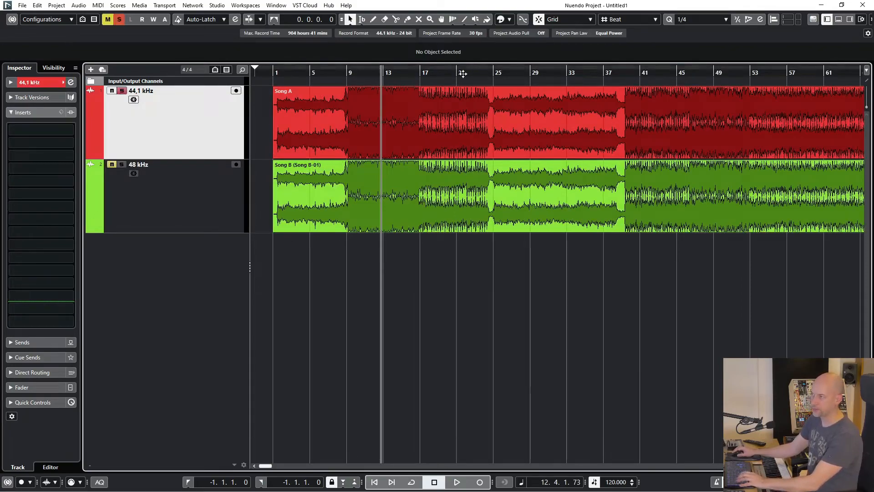
Play back from around bar 25 while switching the solo between the two tracks, then stop and clear the solo
click(515, 72)
key(space)
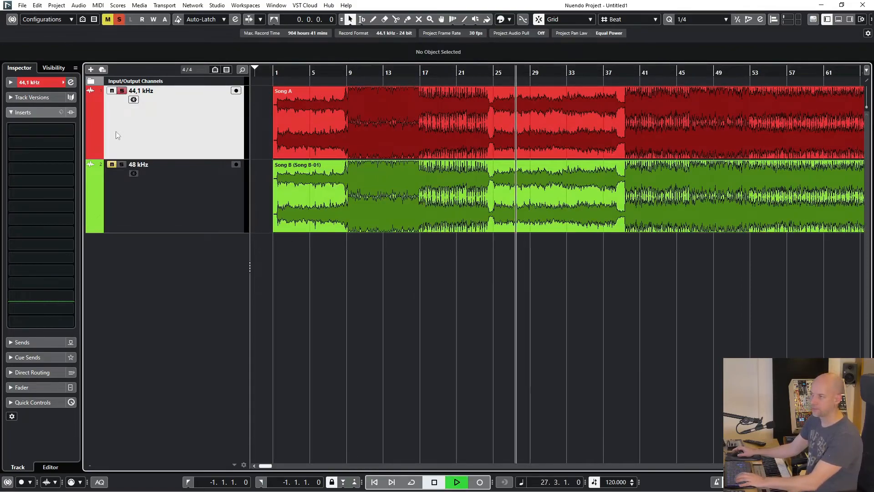
ctrl+click(122, 165)
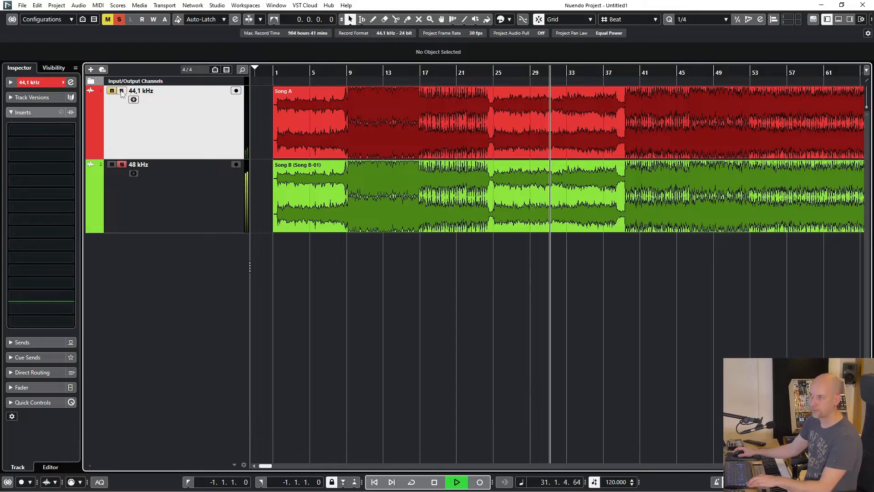
ctrl+click(121, 92)
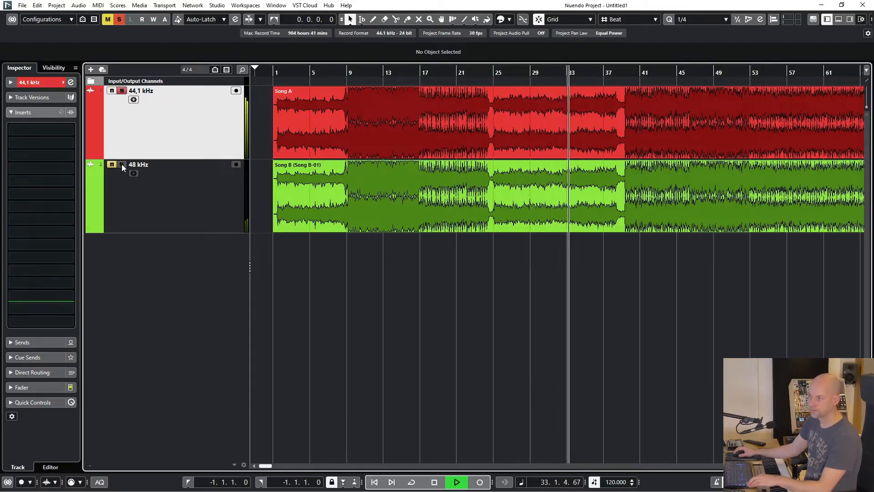
ctrl+click(122, 164)
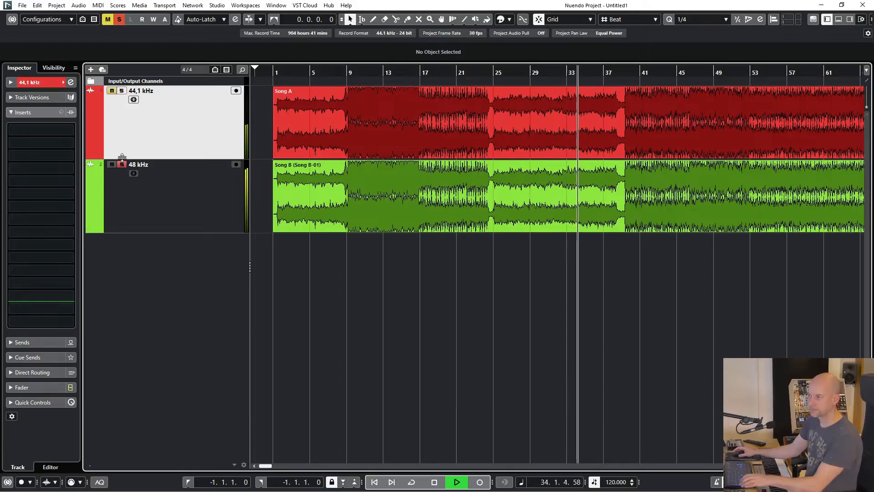
key(space)
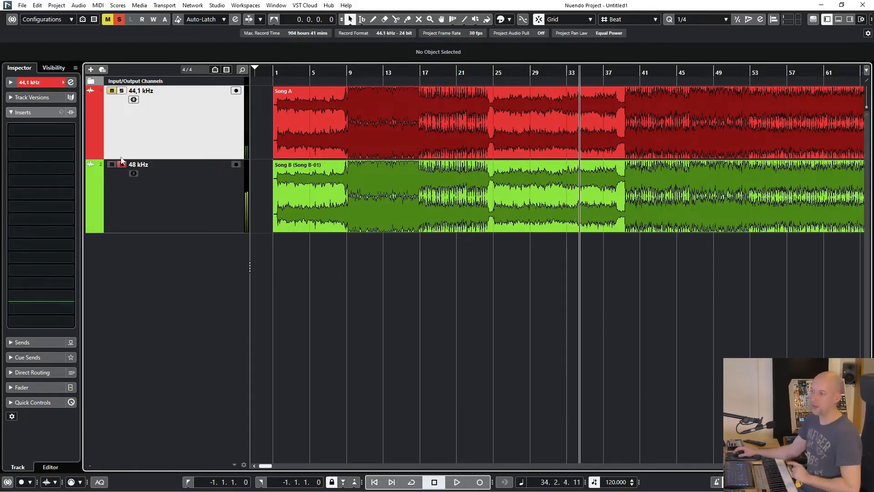
click(122, 164)
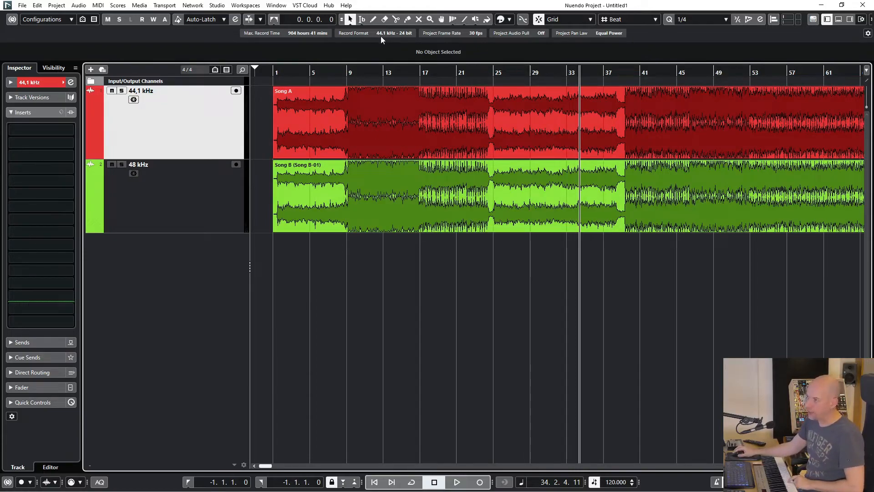
Zoom in to the song start and select each song event to compare their start and length values
key(h)
key(h)
key(h)
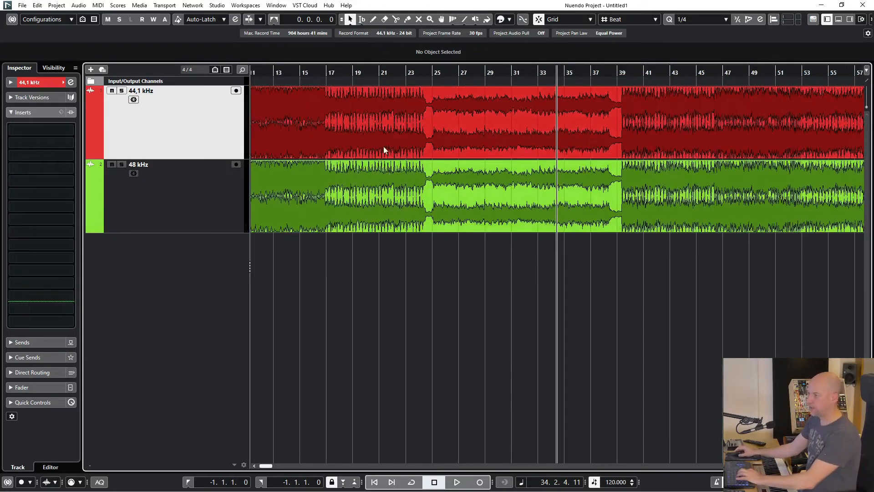
click(365, 104)
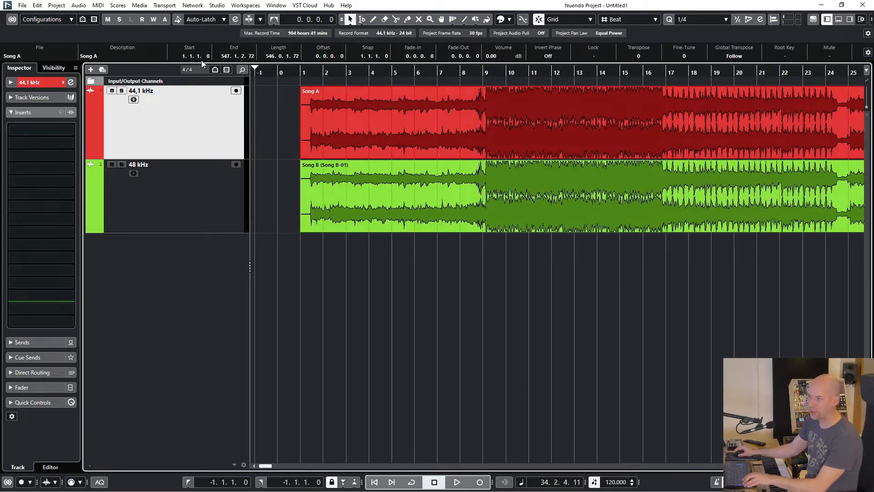
click(335, 198)
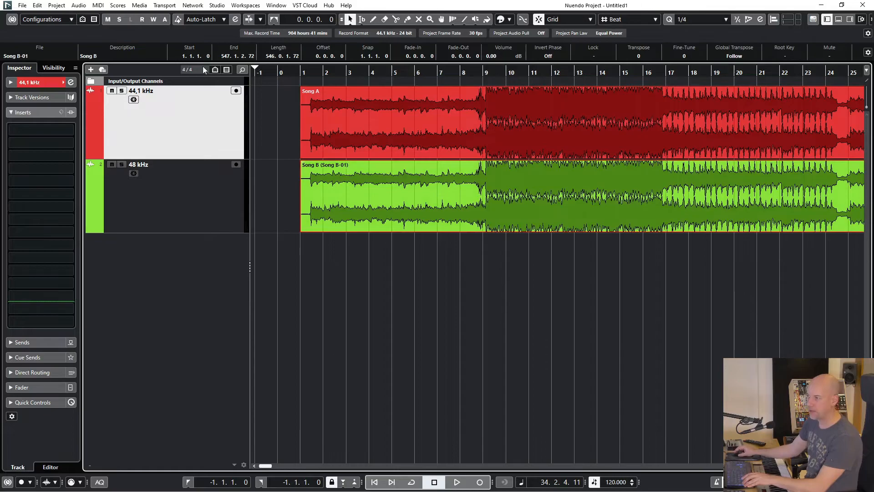
click(418, 258)
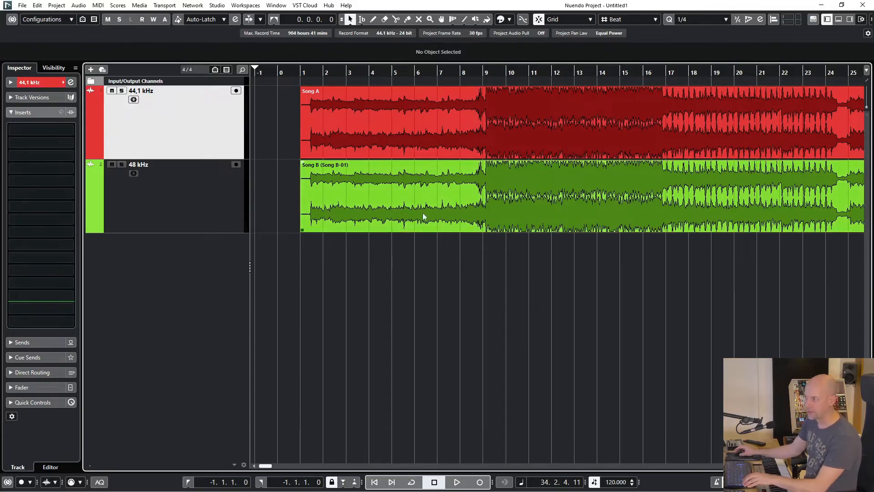
Open Project Setup and set the record sample rate to 48.000 kHz
click(386, 31)
click(366, 339)
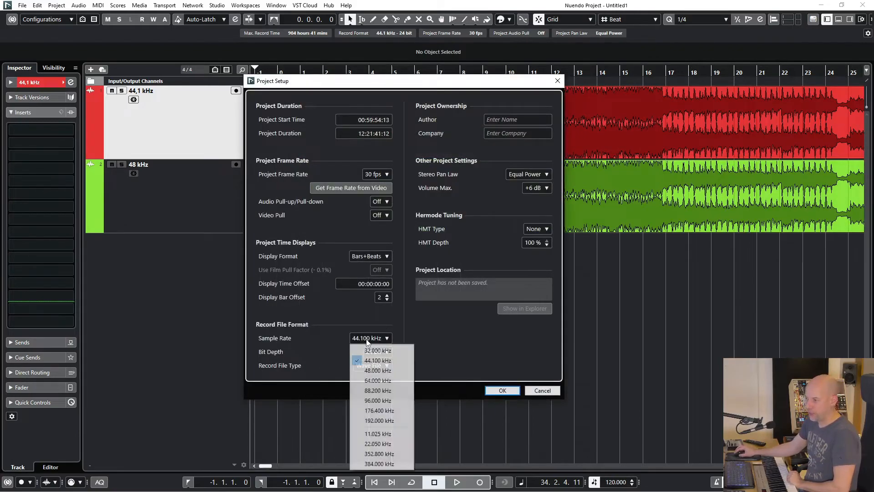
click(374, 371)
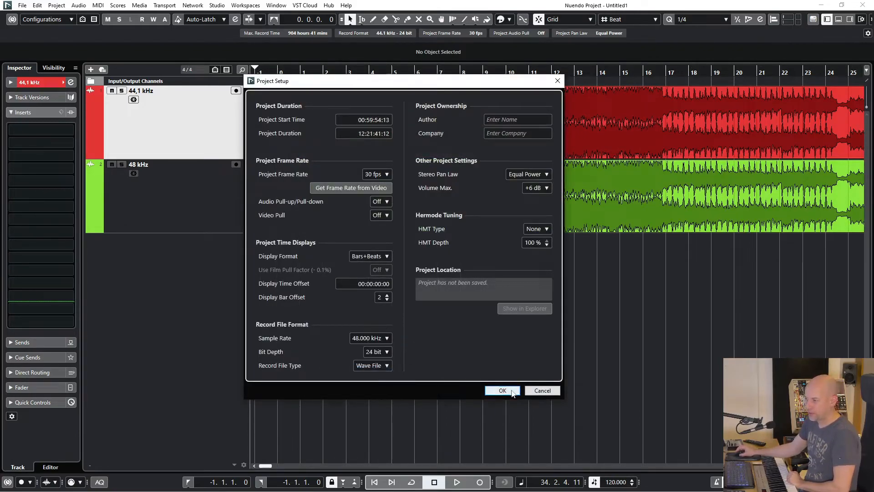
click(511, 390)
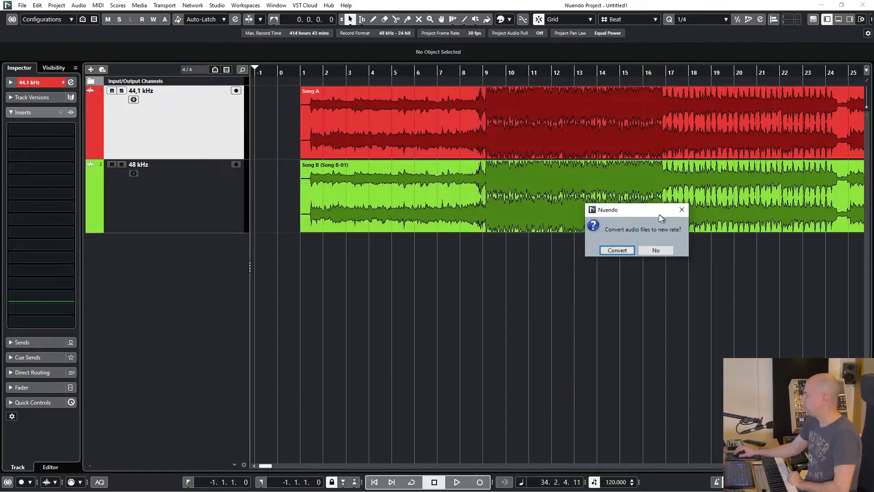
Choose to convert the audio files to the new rate and keep the source files in the Pool directory
drag(660, 211, 440, 266)
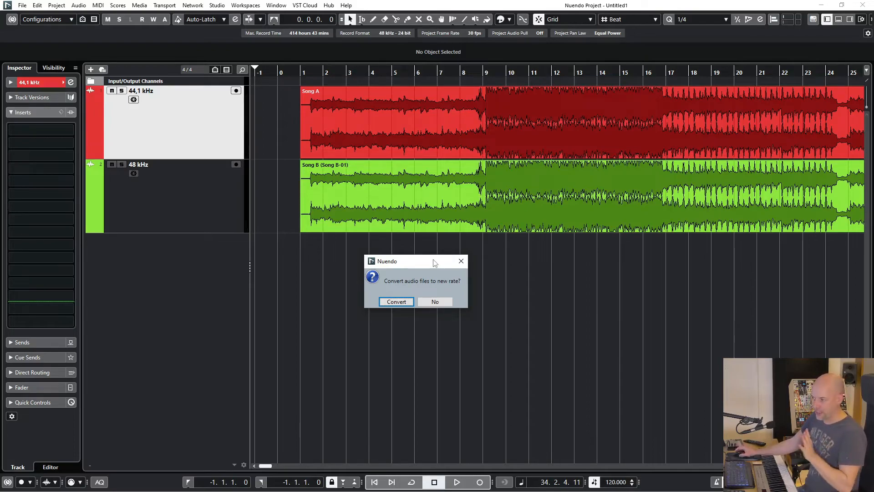
drag(435, 263, 406, 273)
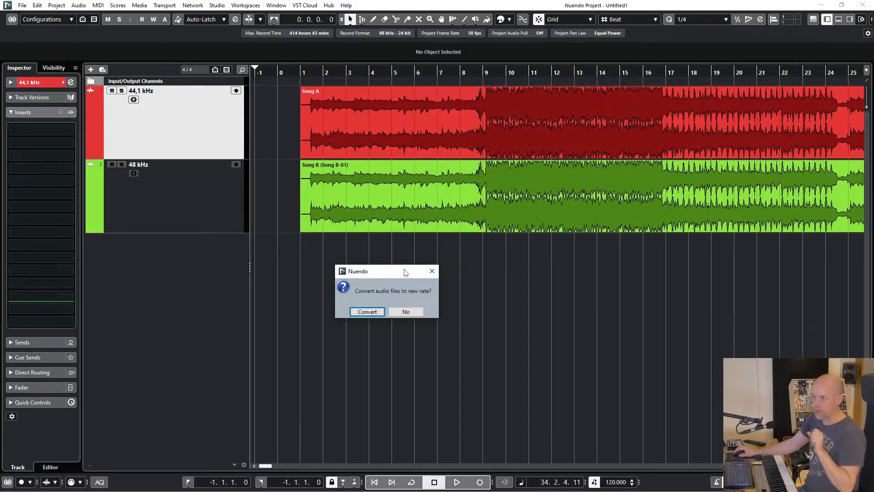
click(368, 313)
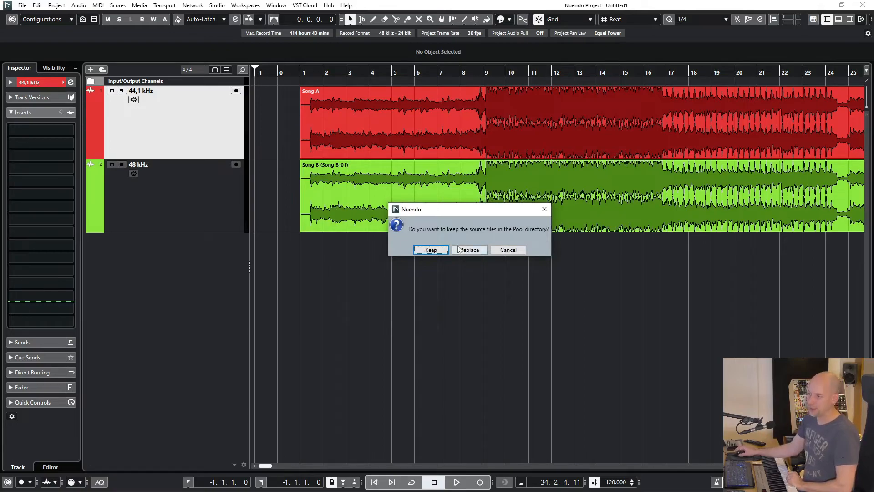
drag(462, 211, 423, 242)
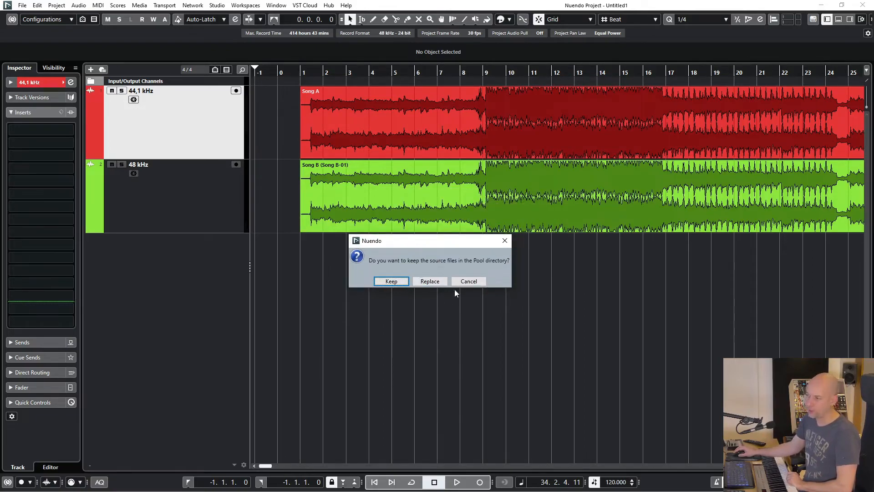
click(390, 281)
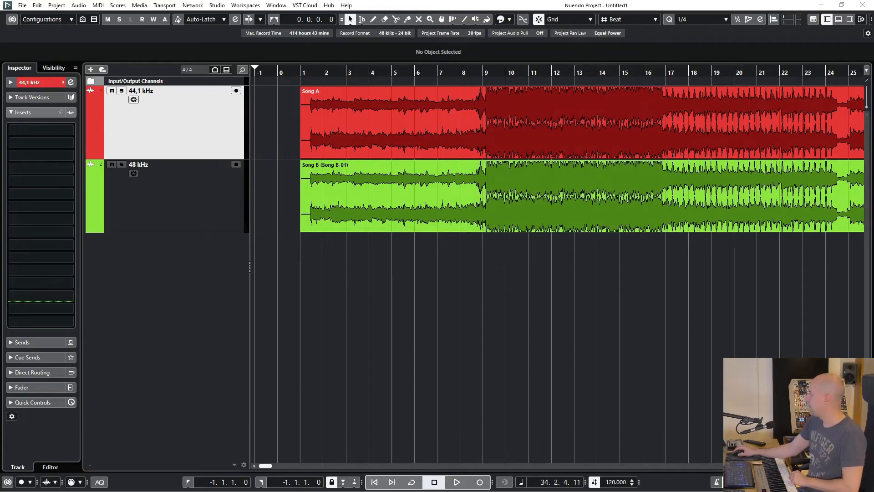
Choose to keep the audio events at their sample positions after the sample-rate change
drag(296, 247, 479, 266)
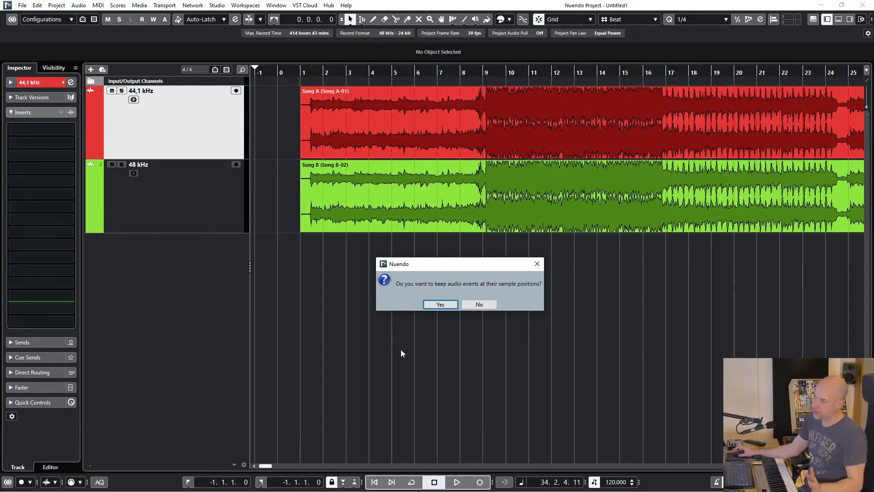
click(440, 305)
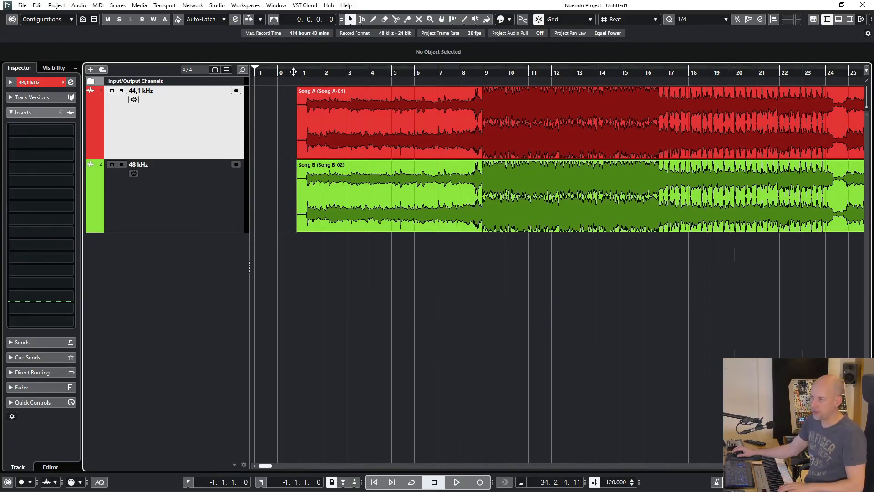
Zoom in on the song start and play back both tracks from bar 1
drag(294, 71, 297, 95)
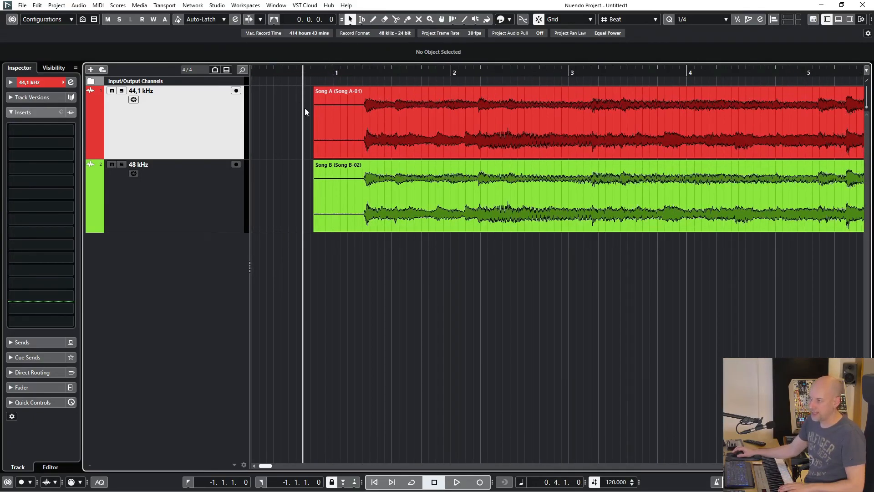
click(332, 71)
key(space)
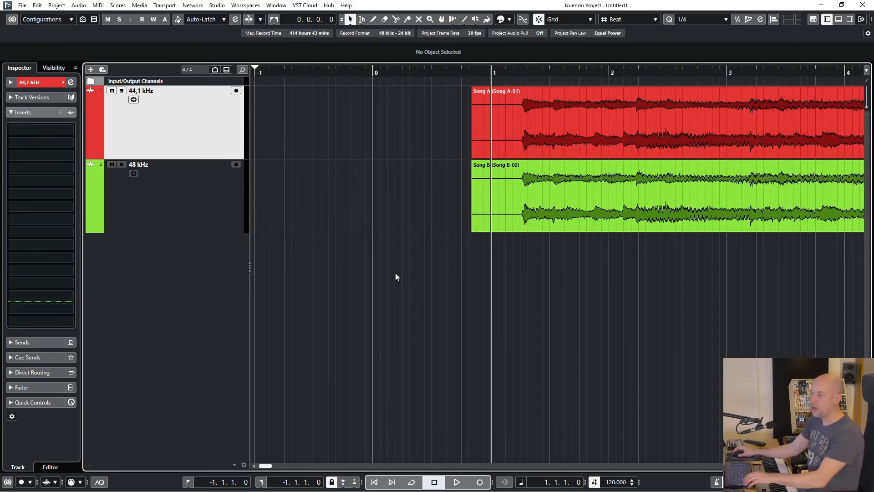
Select both song events to compare their start positions in the info line
key(g)
key(g)
key(g)
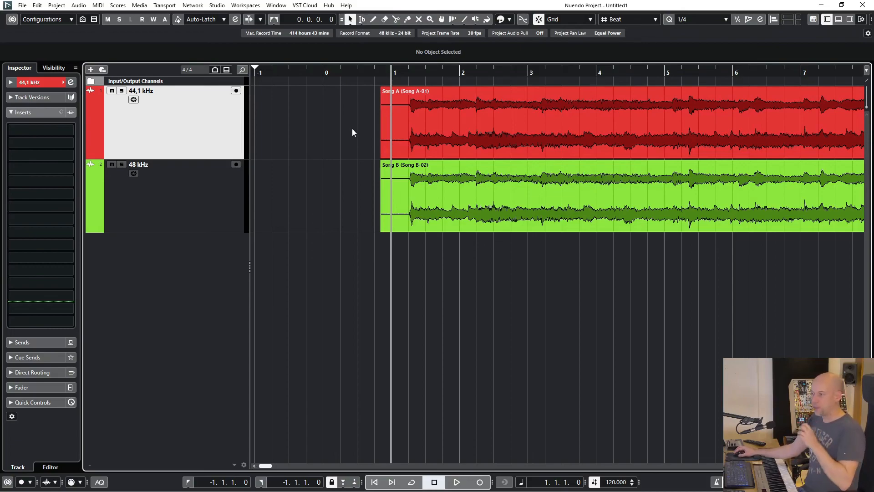
drag(346, 124, 453, 243)
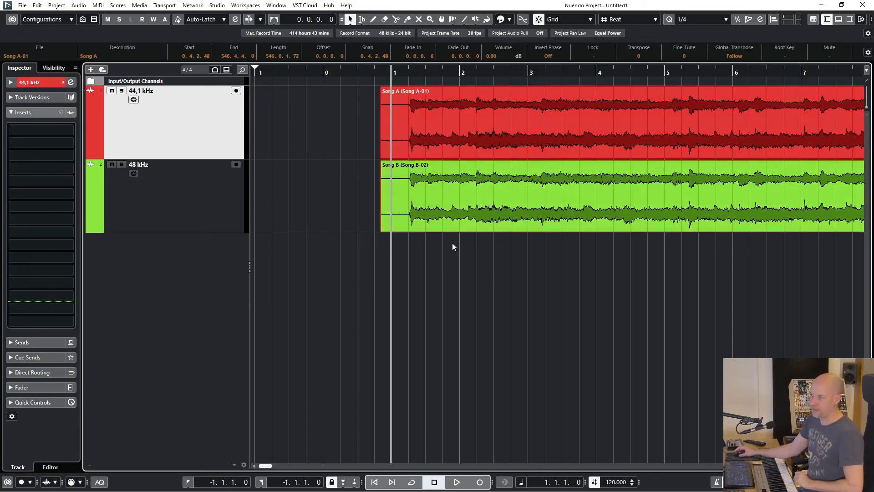